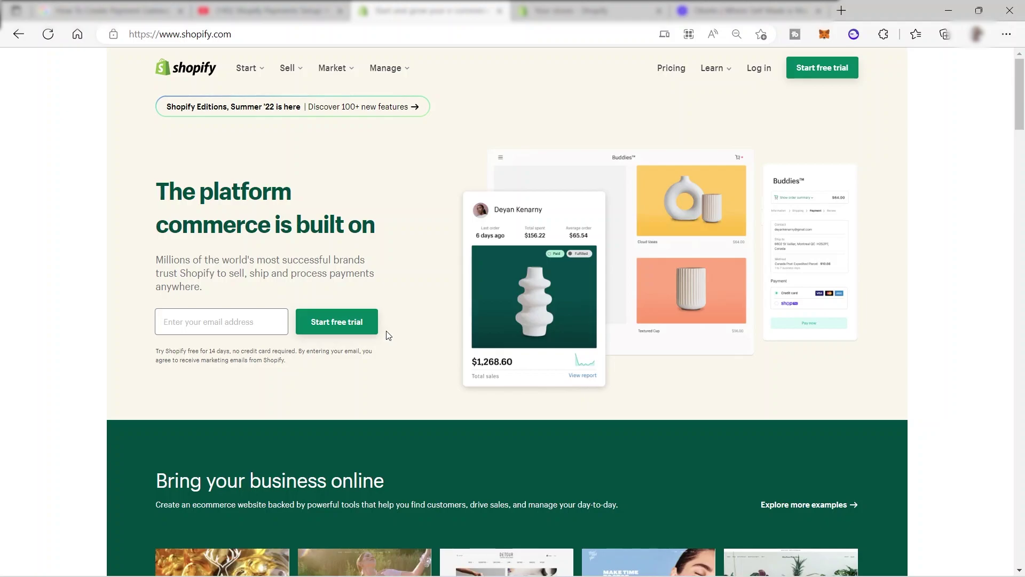
Step: Log in to the Shopify account, check its inactive and active stores, and open the Shoppy Sample store
{"action": "left_click", "coordinate": [372, 328]}
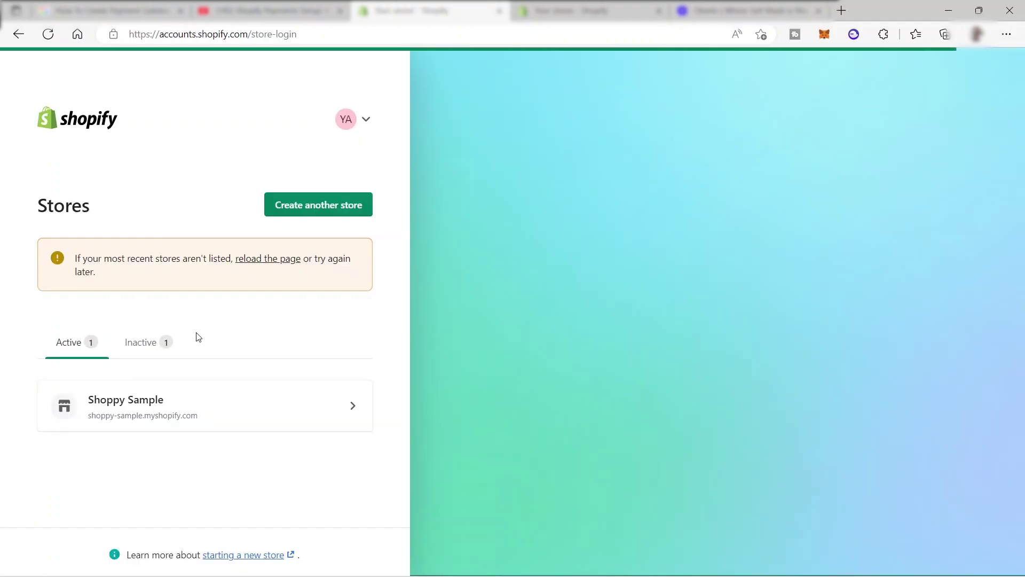
{"action": "left_click", "coordinate": [149, 353]}
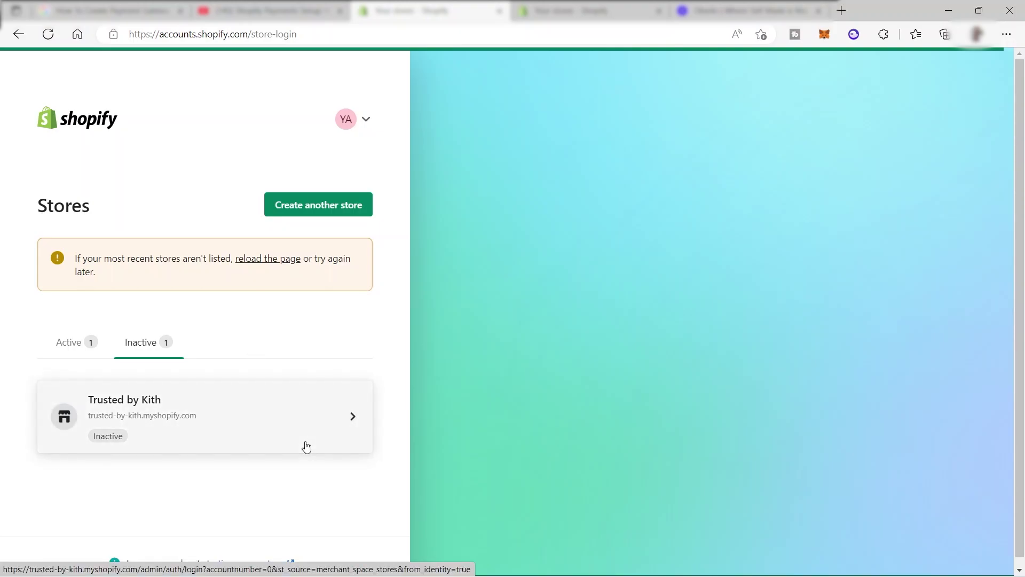
{"action": "left_click", "coordinate": [70, 347]}
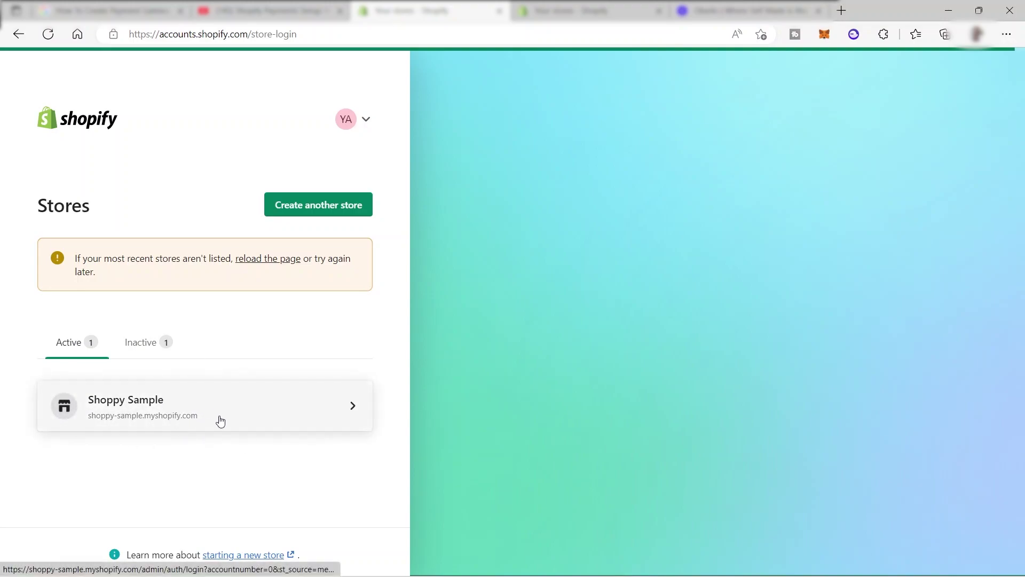
{"action": "left_click", "coordinate": [174, 413]}
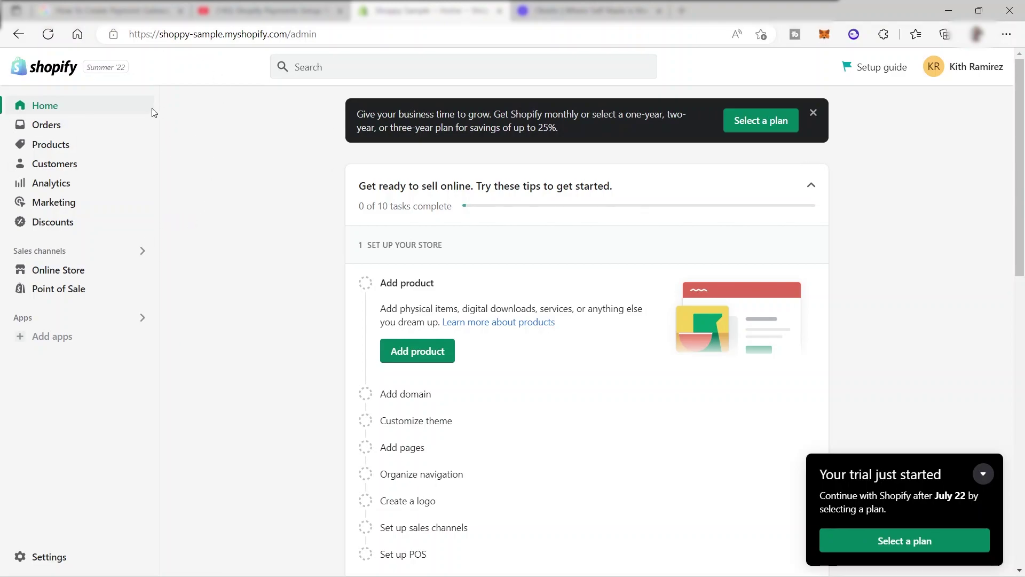
Step: Open the blank form for adding a new product to the store
{"action": "left_click", "coordinate": [417, 353]}
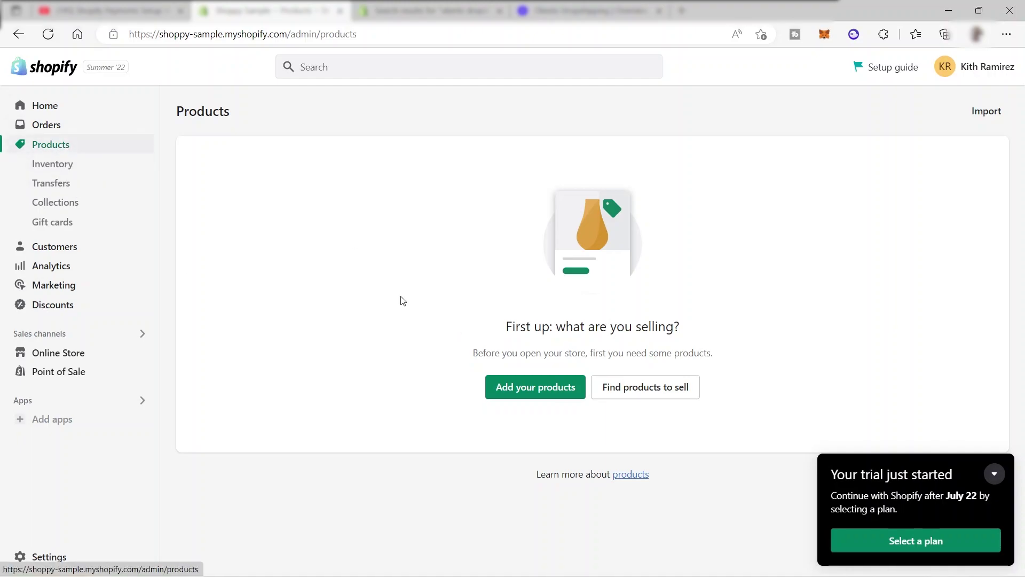
{"action": "left_click", "coordinate": [530, 396]}
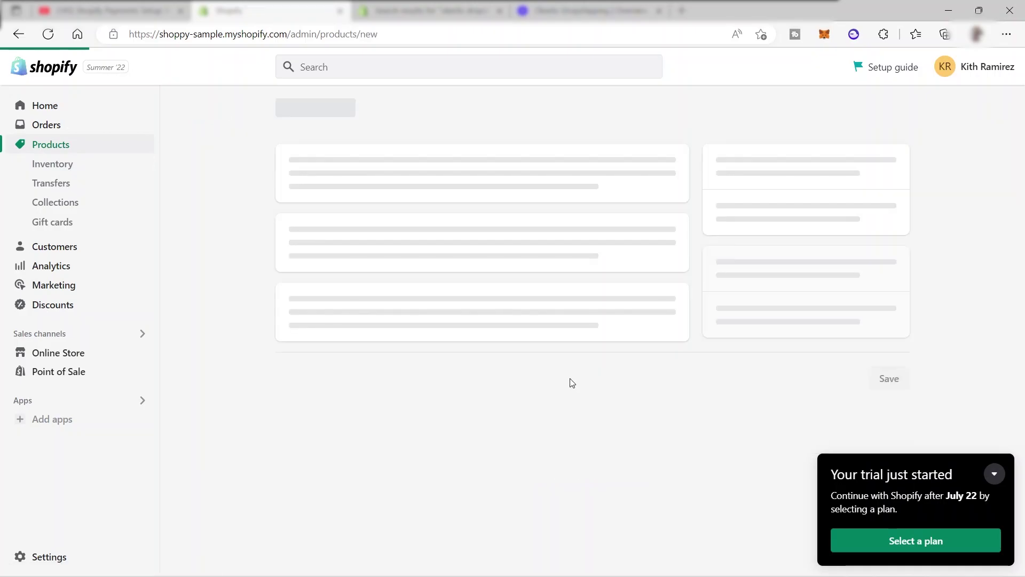
Step: Switch to the Shopify App Store results, open CJDropshipping, and browse the product categories on its website, including Computer & Office
{"action": "key", "text": "ctrl+Tab"}
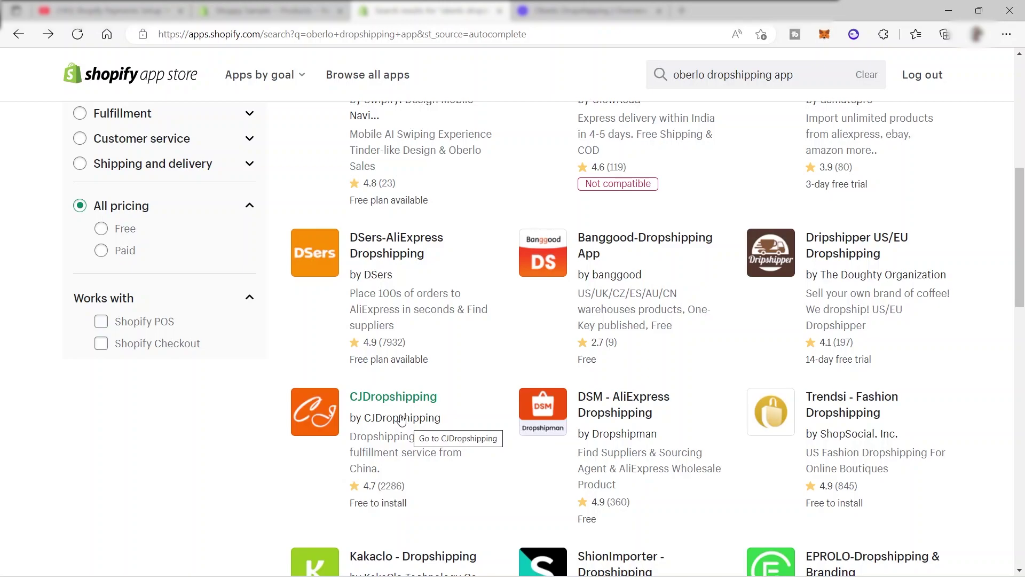
{"action": "left_click", "coordinate": [402, 420]}
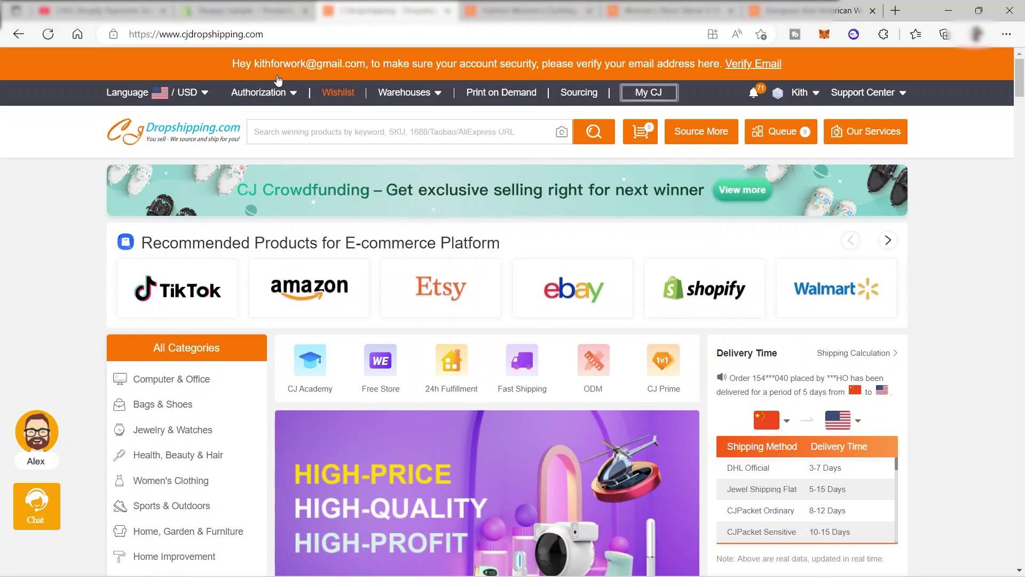
{"action": "mouse_move", "coordinate": [287, 94]}
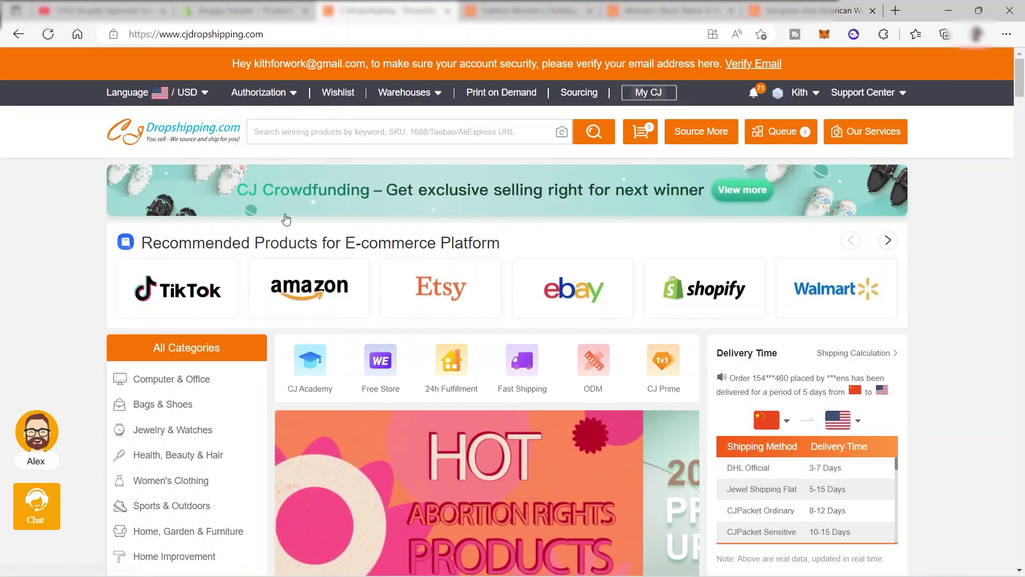
{"action": "scroll", "coordinate": [286, 219], "scroll_direction": "down", "scroll_amount": 3}
{"action": "mouse_move", "coordinate": [182, 243]}
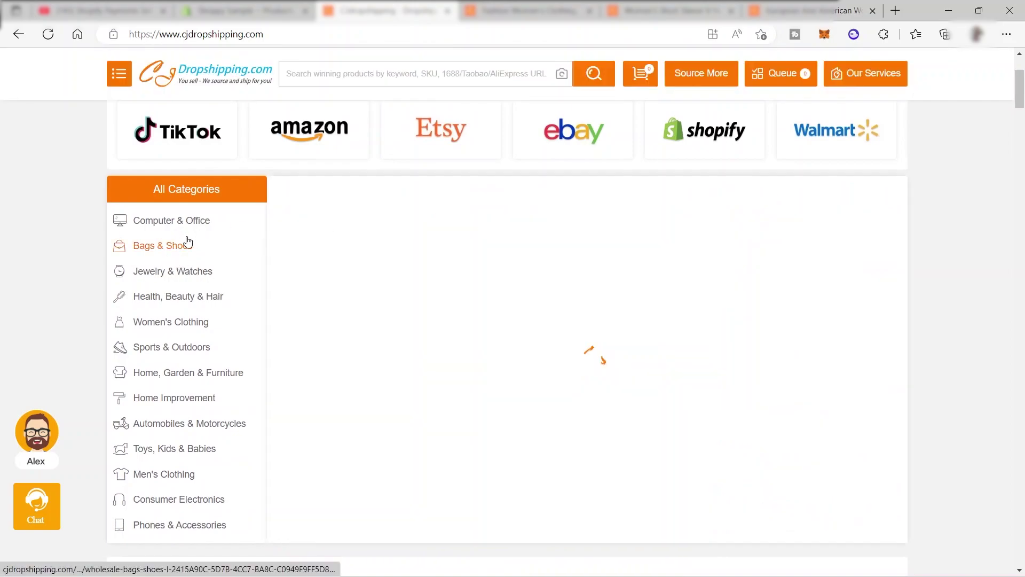
{"action": "mouse_move", "coordinate": [208, 228]}
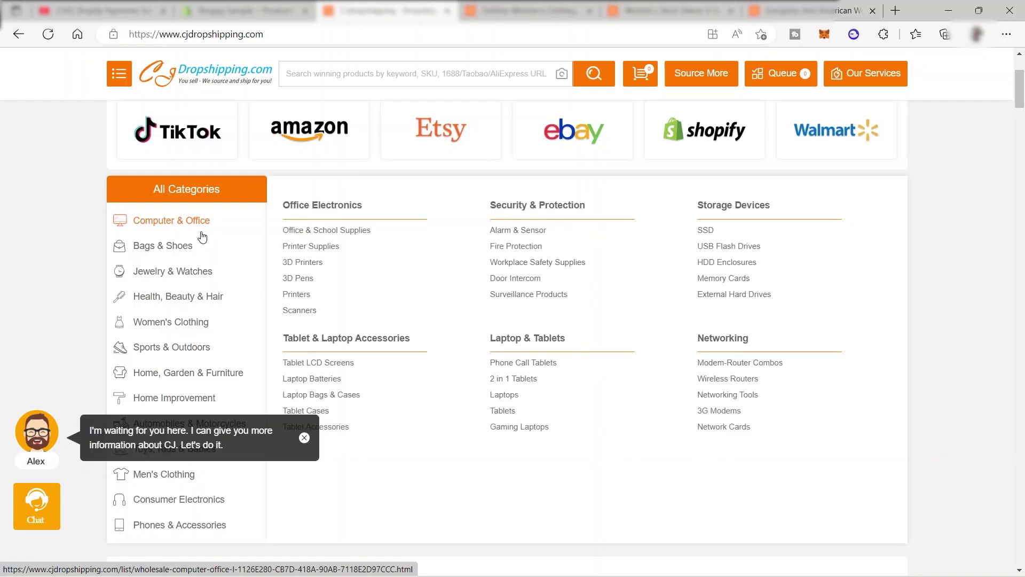
{"action": "mouse_move", "coordinate": [254, 307]}
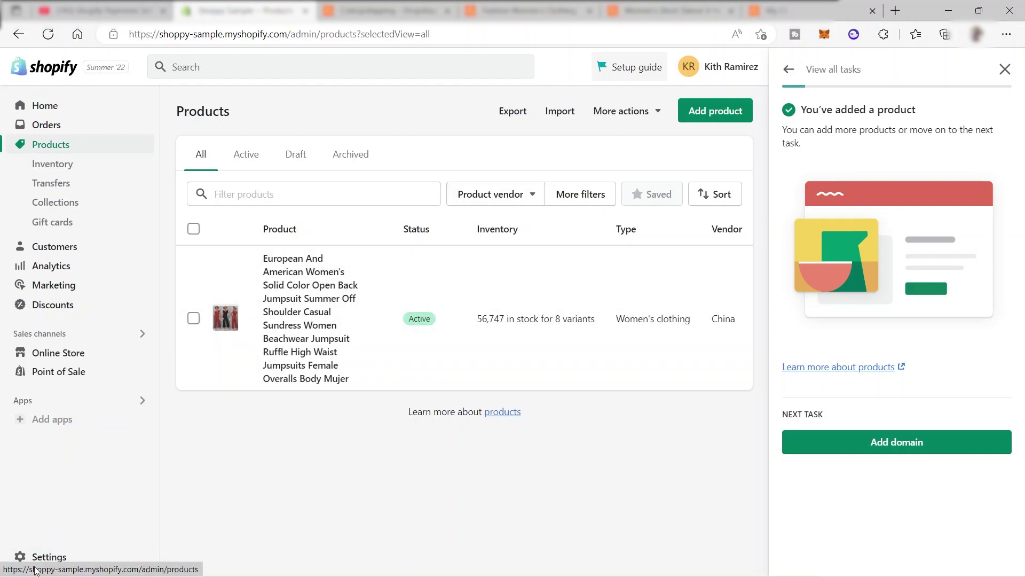
Step: Open the Payments section of the Shoppy Sample store's settings
{"action": "left_click", "coordinate": [46, 556]}
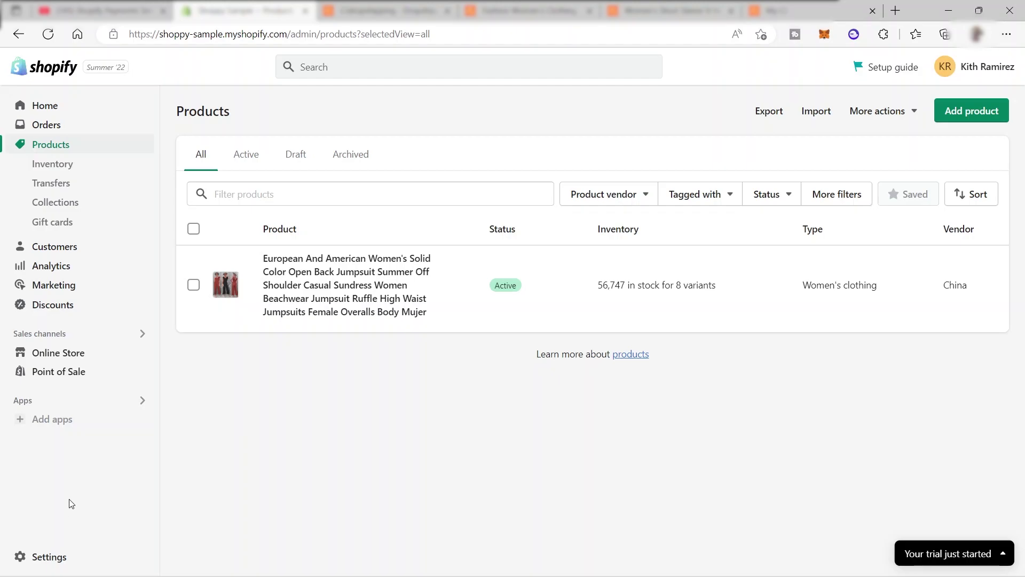
{"action": "left_click", "coordinate": [30, 559]}
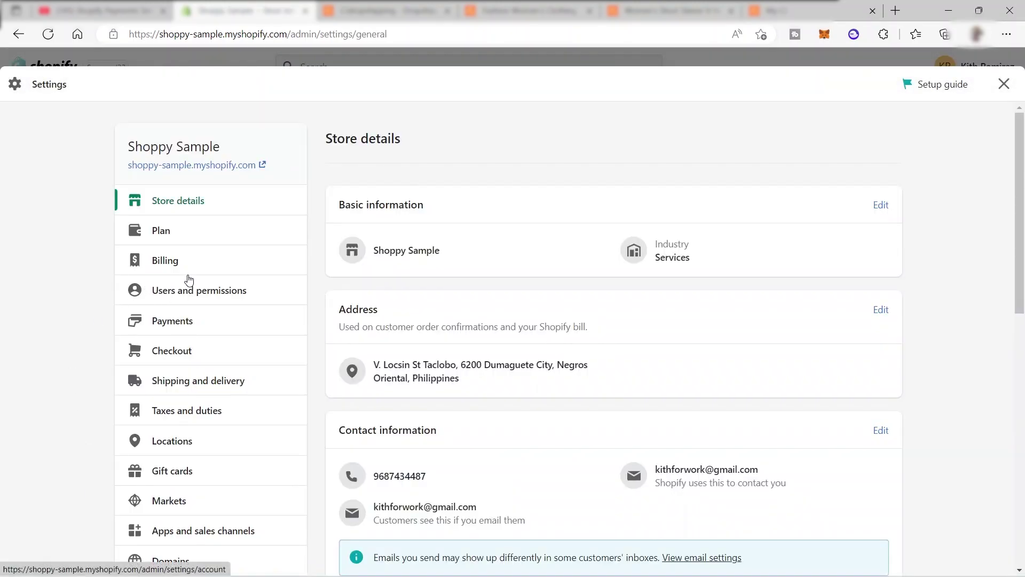
{"action": "scroll", "coordinate": [214, 283], "scroll_direction": "down", "scroll_amount": 2}
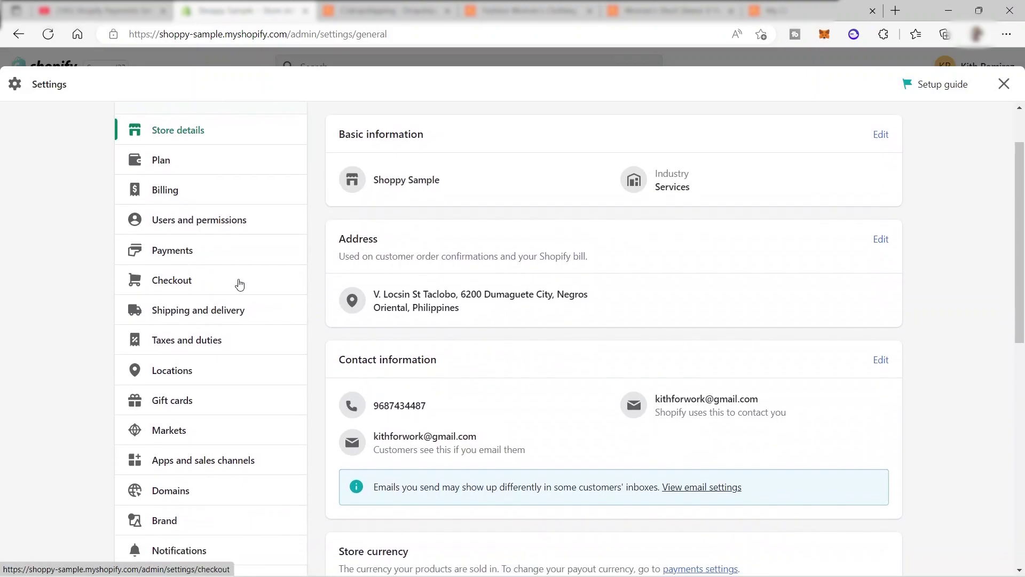
{"action": "left_click", "coordinate": [178, 255]}
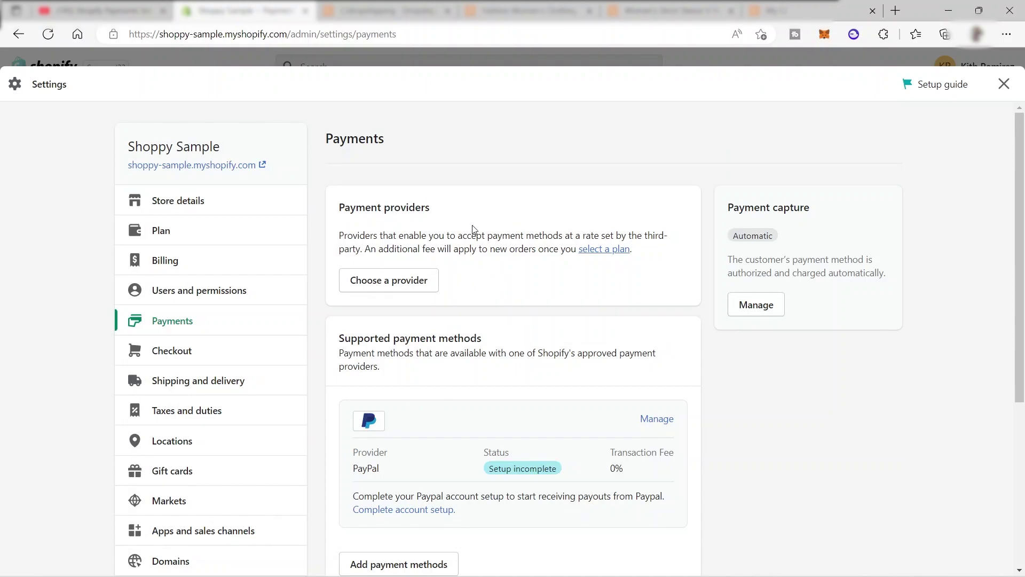
Step: Review the payment providers, supported payment methods and the available manual payment method options without choosing one
{"action": "scroll", "coordinate": [504, 265], "scroll_direction": "down", "scroll_amount": 1}
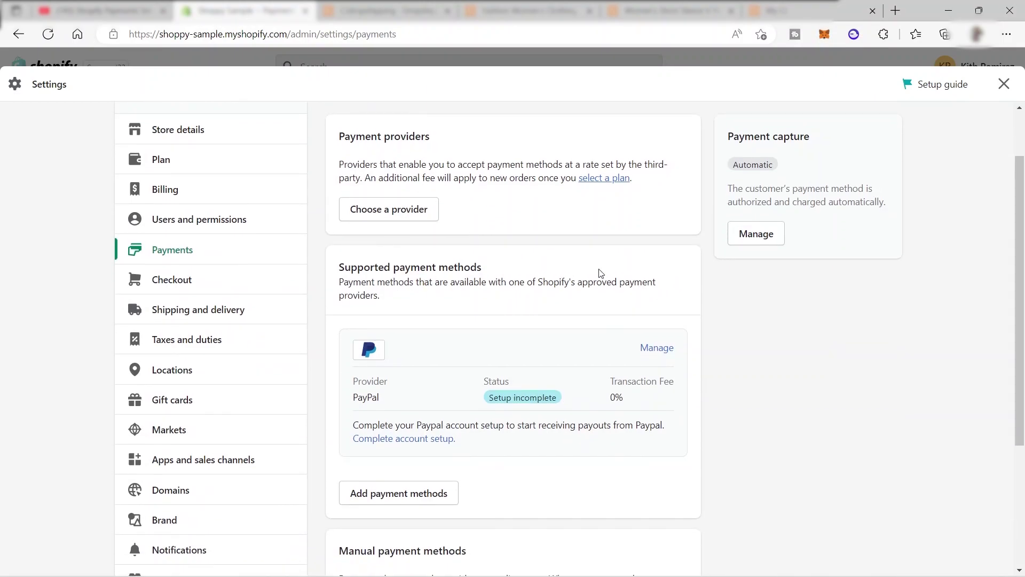
{"action": "scroll", "coordinate": [401, 321], "scroll_direction": "down", "scroll_amount": 3}
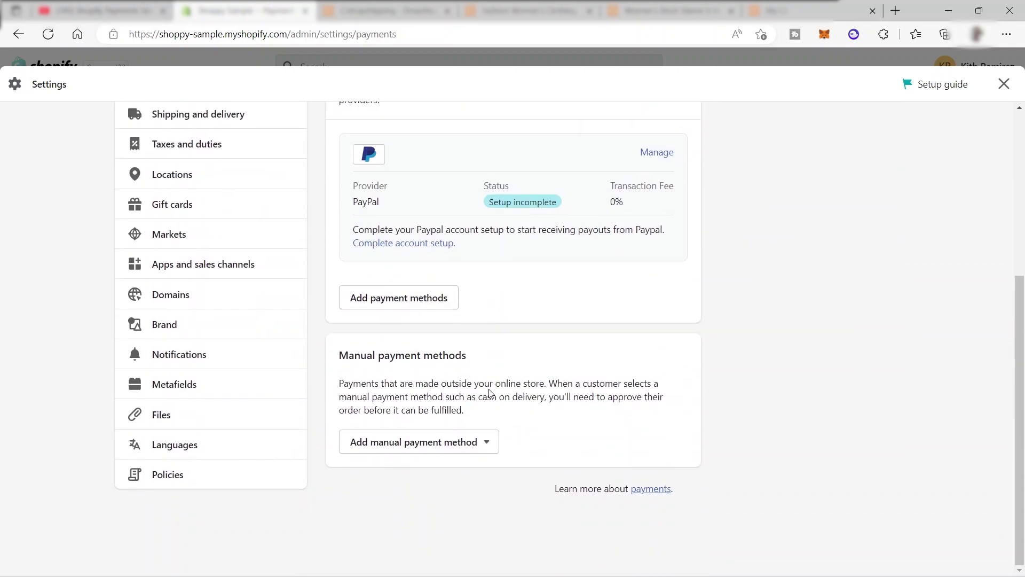
{"action": "scroll", "coordinate": [484, 374], "scroll_direction": "up", "scroll_amount": 2}
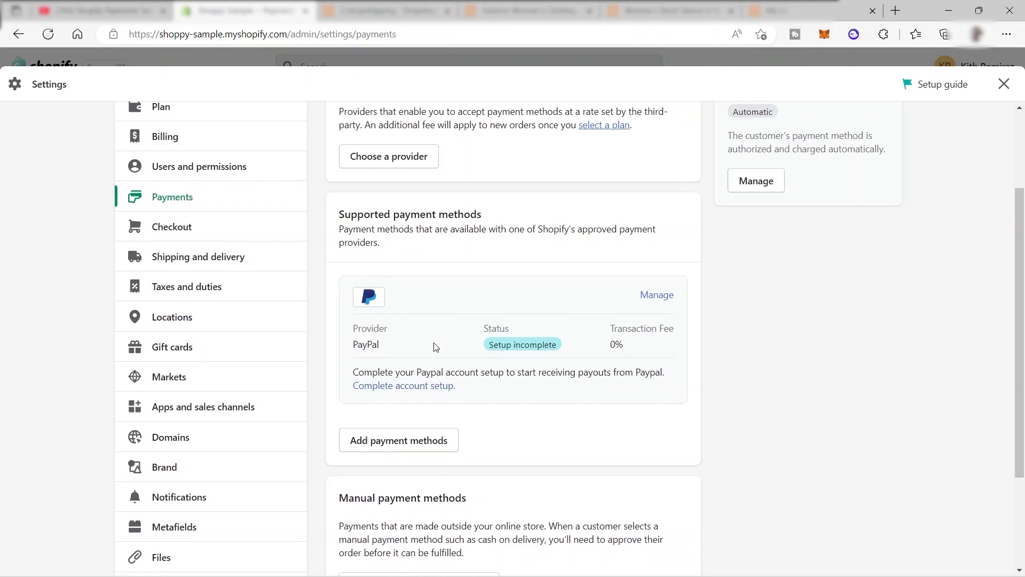
{"action": "scroll", "coordinate": [423, 391], "scroll_direction": "down", "scroll_amount": 3}
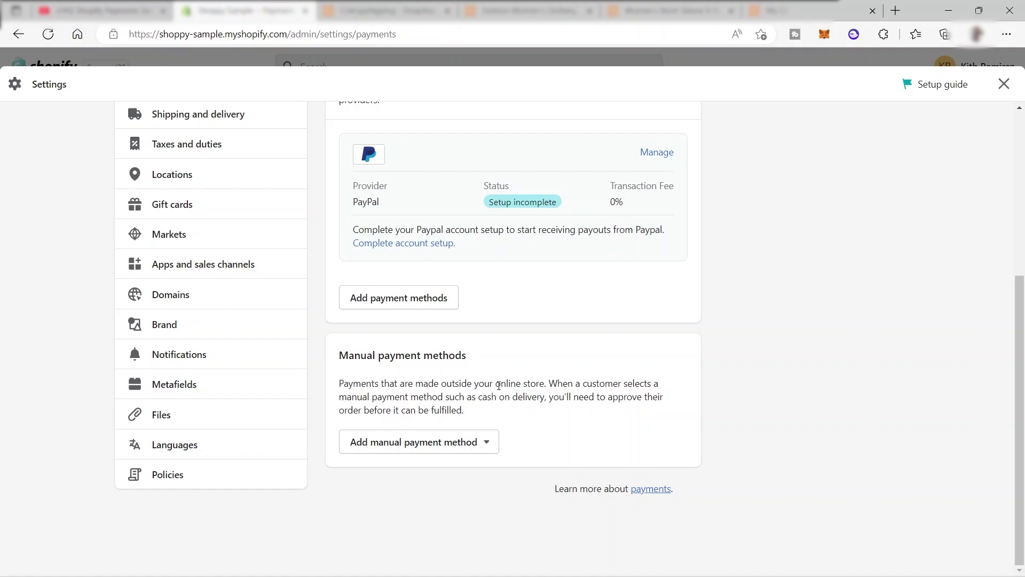
{"action": "left_click", "coordinate": [453, 450]}
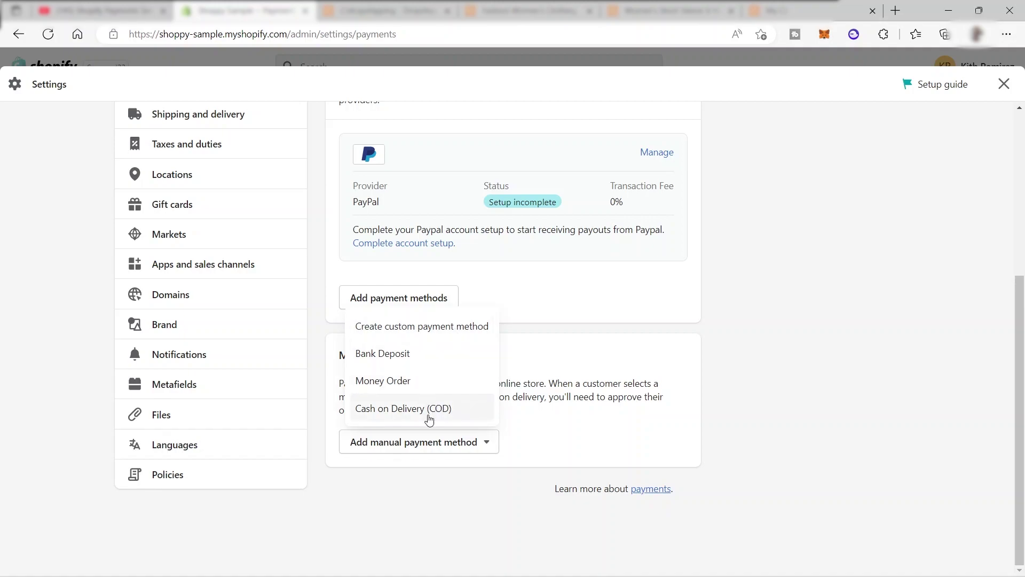
{"action": "left_click", "coordinate": [553, 439]}
{"action": "scroll", "coordinate": [515, 363], "scroll_direction": "up", "scroll_amount": 5}
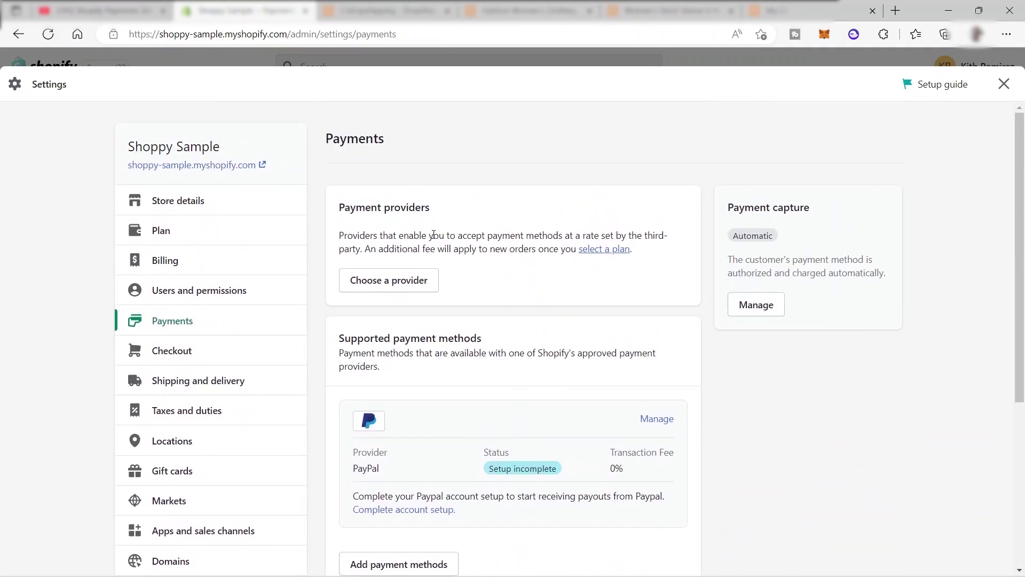
Step: Open the 2Checkout entry among the third-party payment providers and read its description and setup instructions
{"action": "left_click", "coordinate": [389, 280]}
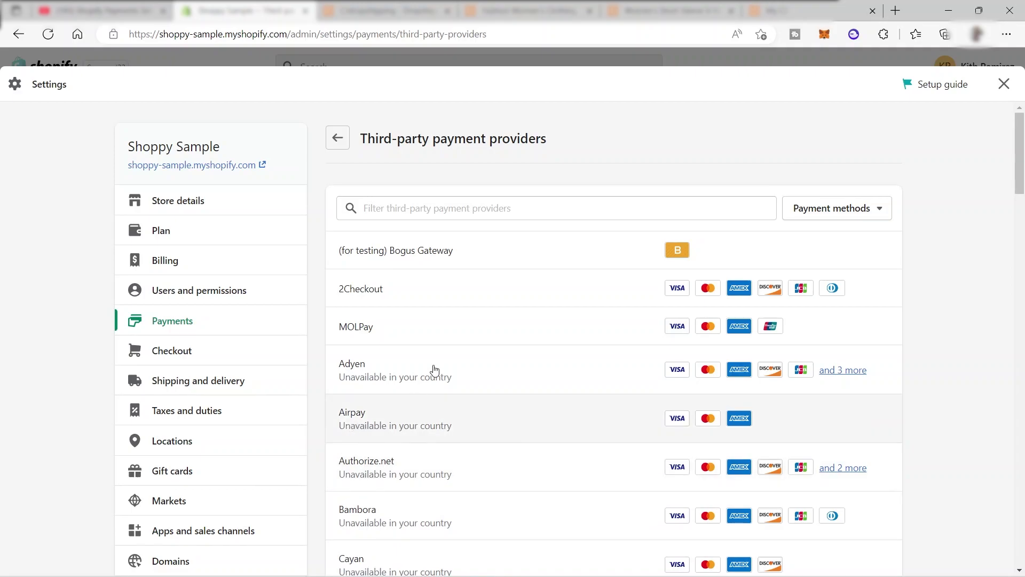
{"action": "left_click", "coordinate": [433, 290]}
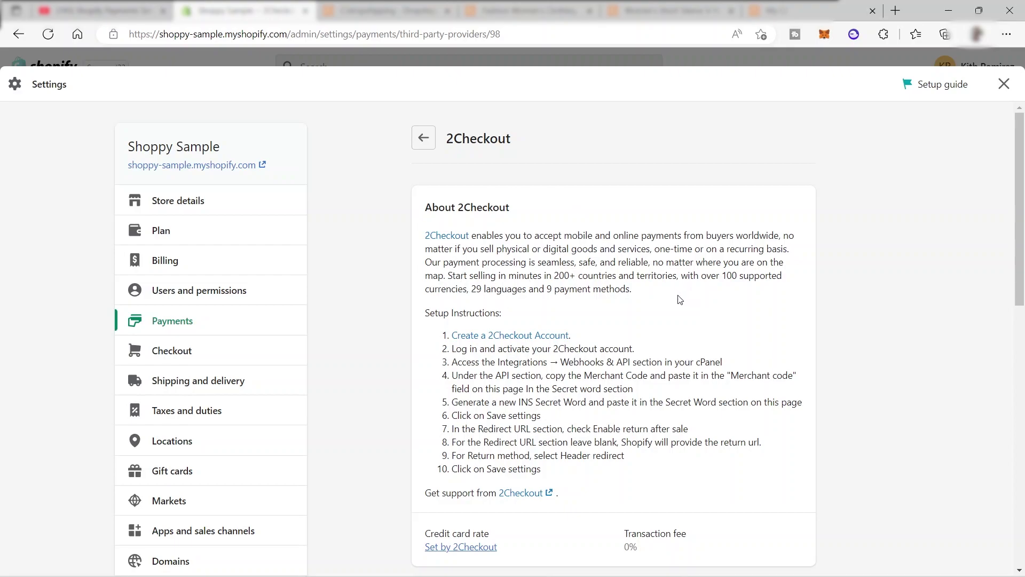
{"action": "left_click_drag", "start_coordinate": [662, 292], "coordinate": [412, 232]}
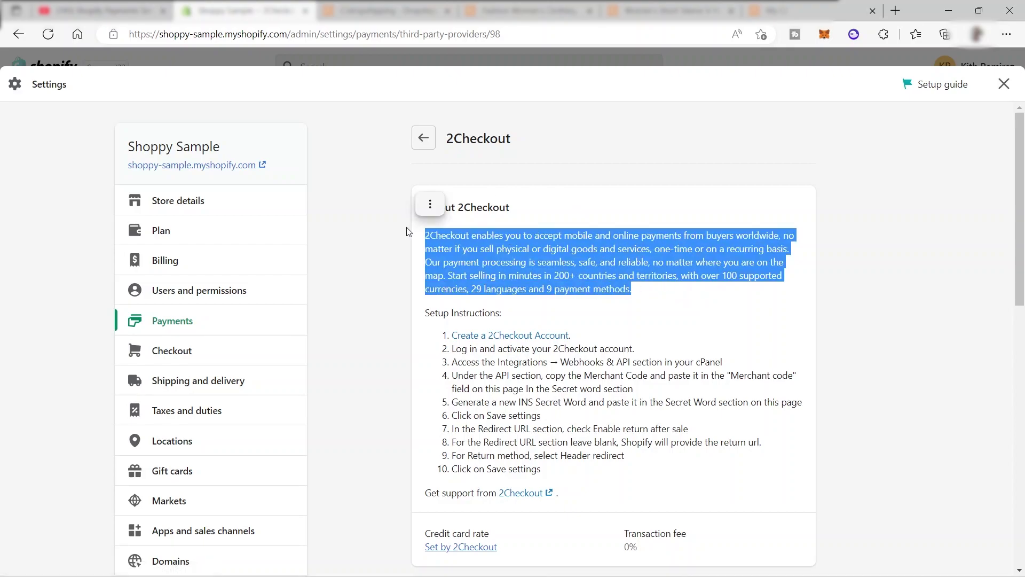
{"action": "left_click", "coordinate": [613, 209]}
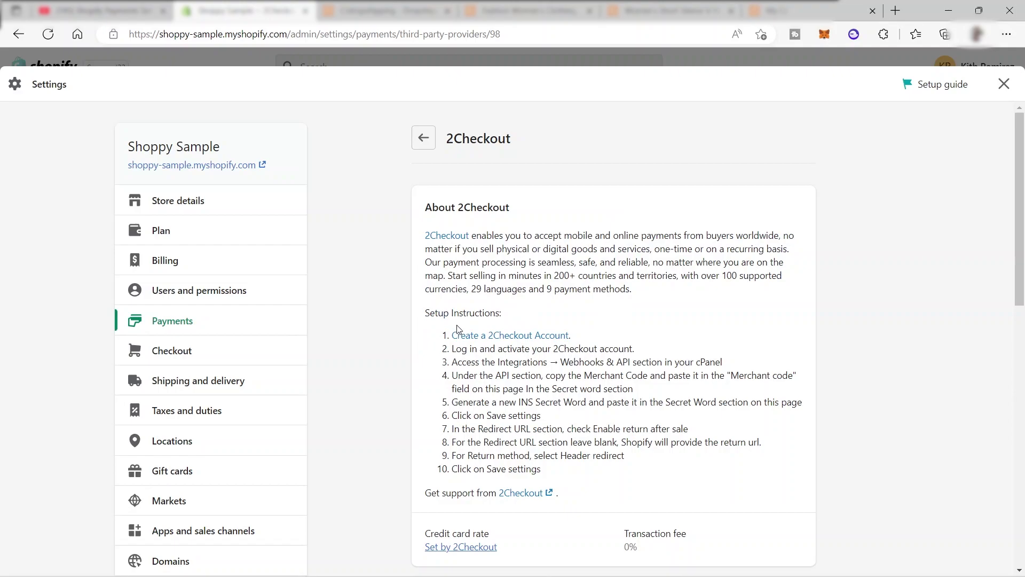
{"action": "left_click_drag", "start_coordinate": [518, 313], "coordinate": [405, 321]}
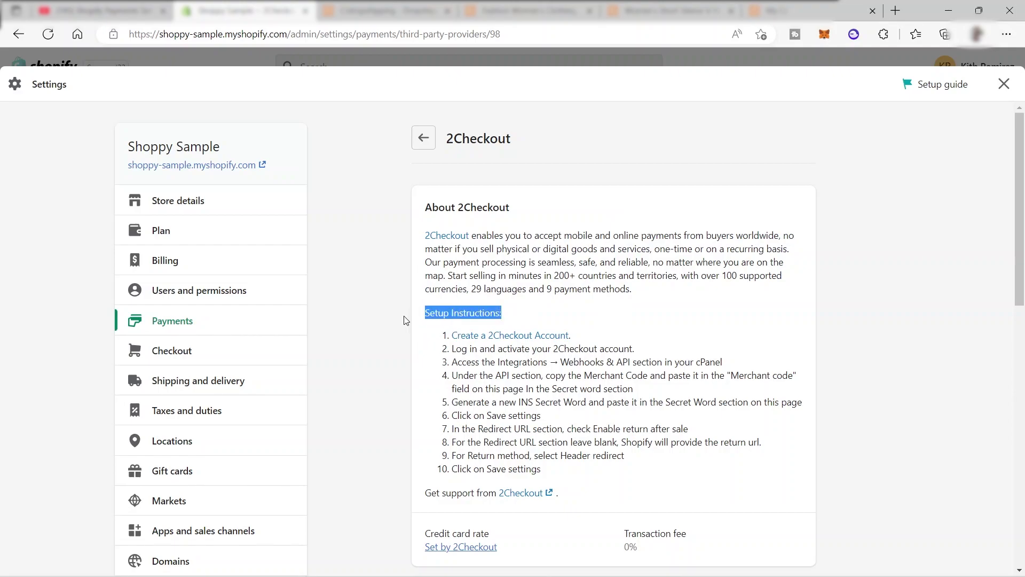
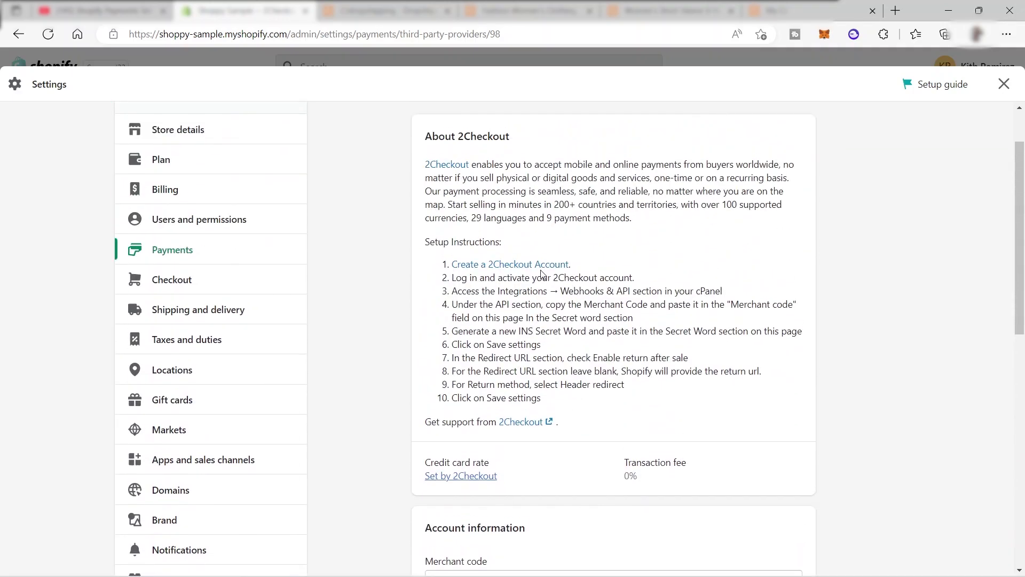
Step: Leave 2Checkout, look through the remaining third-party payment providers, and return to the payment settings
{"action": "scroll", "coordinate": [544, 275], "scroll_direction": "up", "scroll_amount": 2}
{"action": "left_click", "coordinate": [426, 138]}
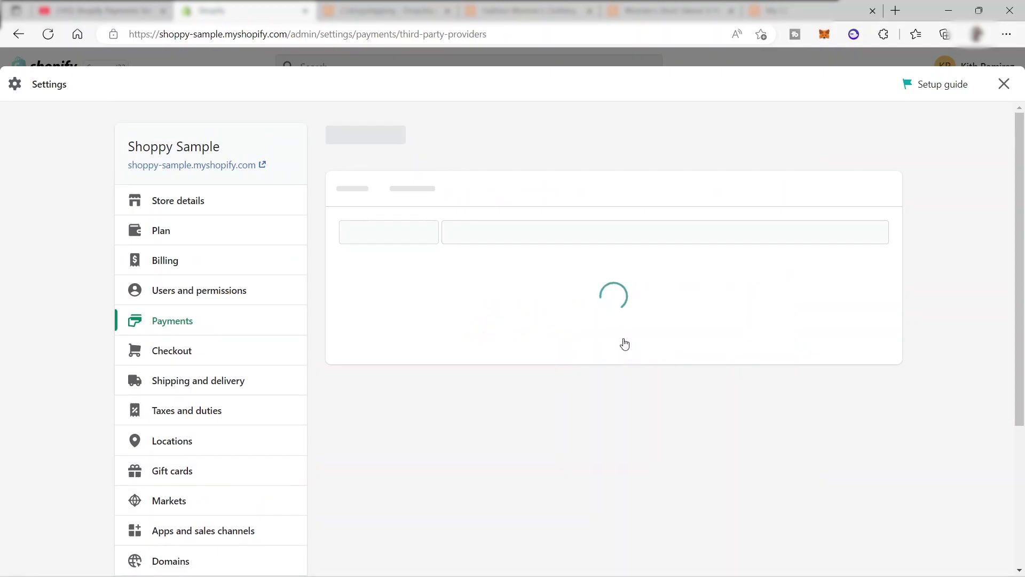
{"action": "scroll", "coordinate": [477, 348], "scroll_direction": "down", "scroll_amount": 8}
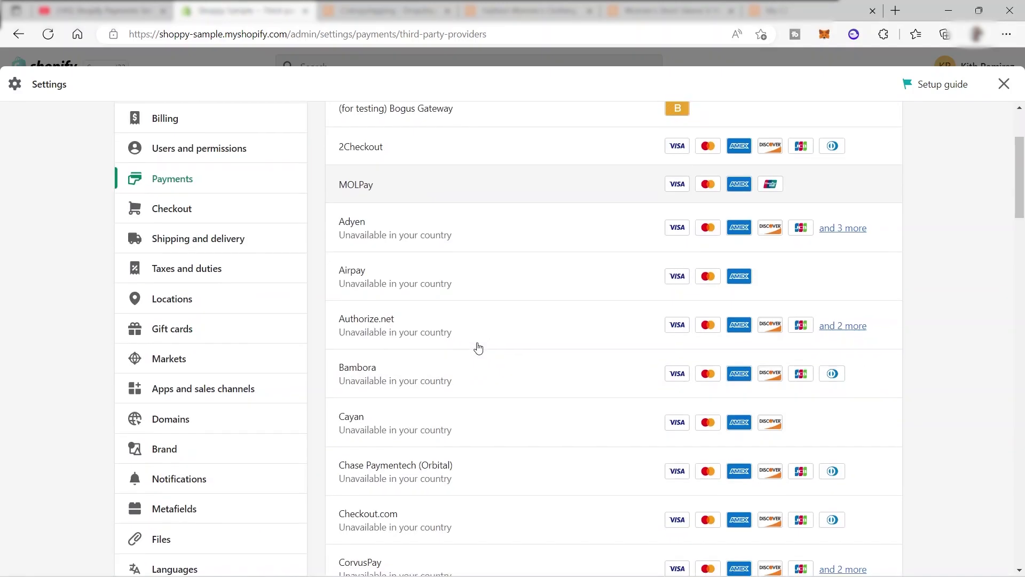
{"action": "scroll", "coordinate": [477, 348], "scroll_direction": "up", "scroll_amount": 3}
{"action": "key", "text": "alt+Left"}
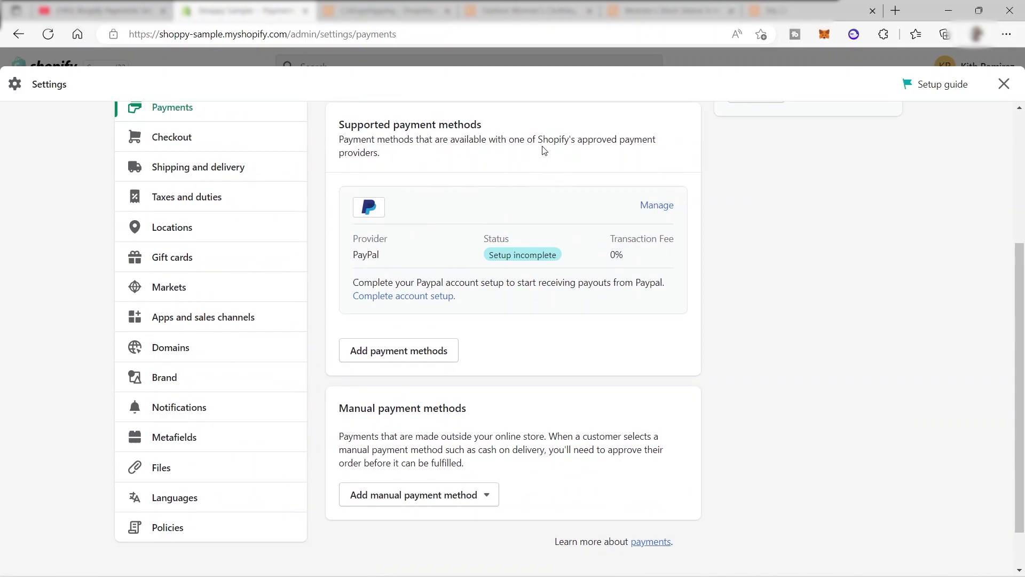
Step: Start adding a supported payment method, searching by payment method and selecting Visa
{"action": "left_click_drag", "start_coordinate": [431, 170], "coordinate": [539, 140]}
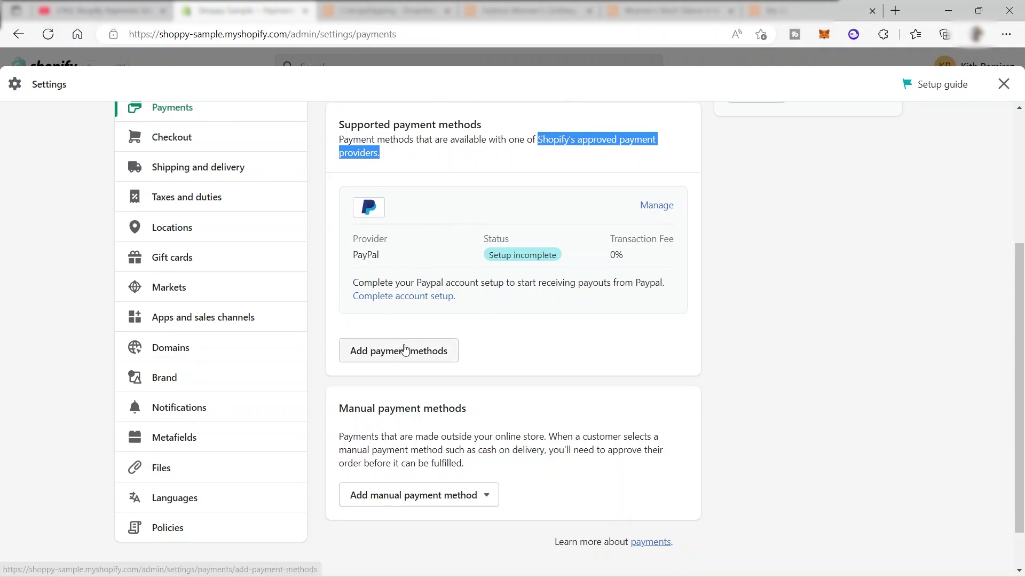
{"action": "left_click", "coordinate": [380, 357]}
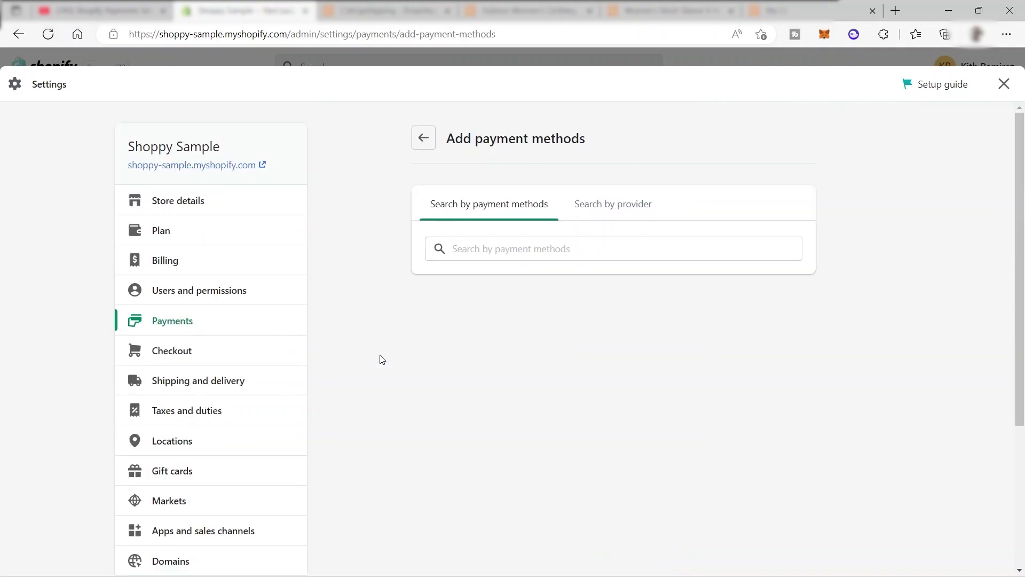
{"action": "left_click", "coordinate": [516, 255]}
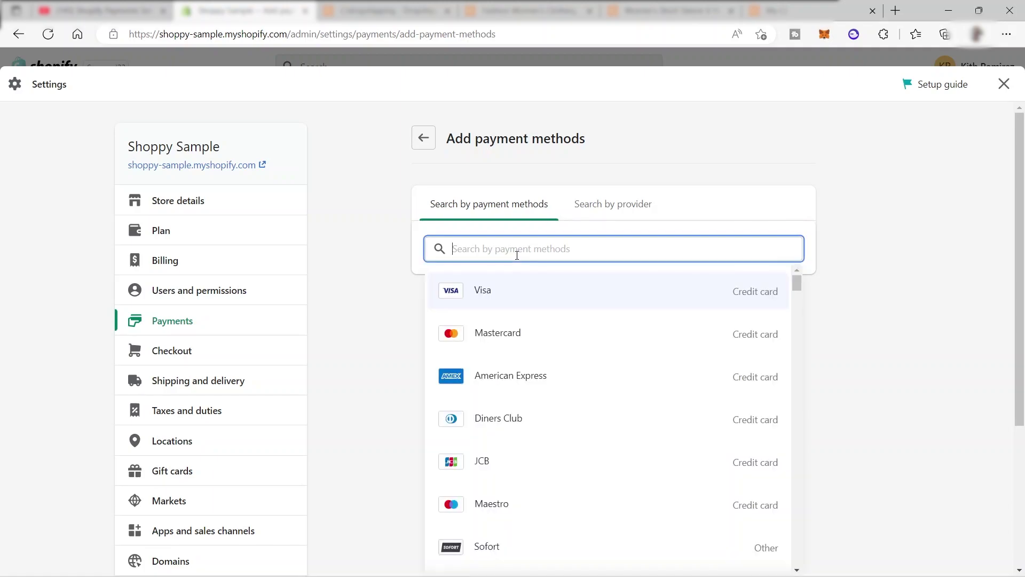
{"action": "left_click", "coordinate": [539, 278]}
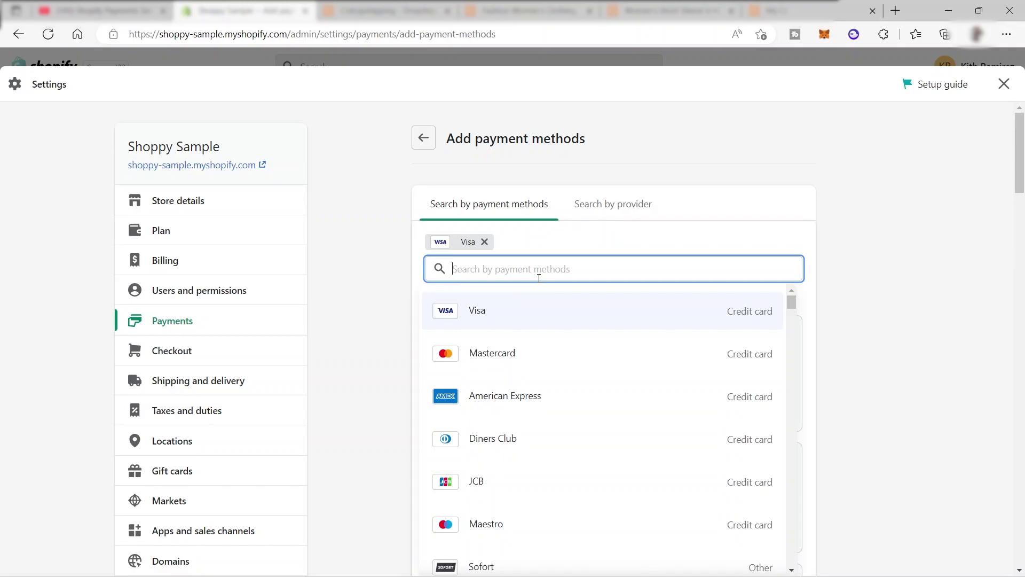
Step: Add Mastercard and American Express to the selected payment methods and look through the providers that offer them
{"action": "left_click", "coordinate": [568, 365]}
{"action": "left_click", "coordinate": [576, 395]}
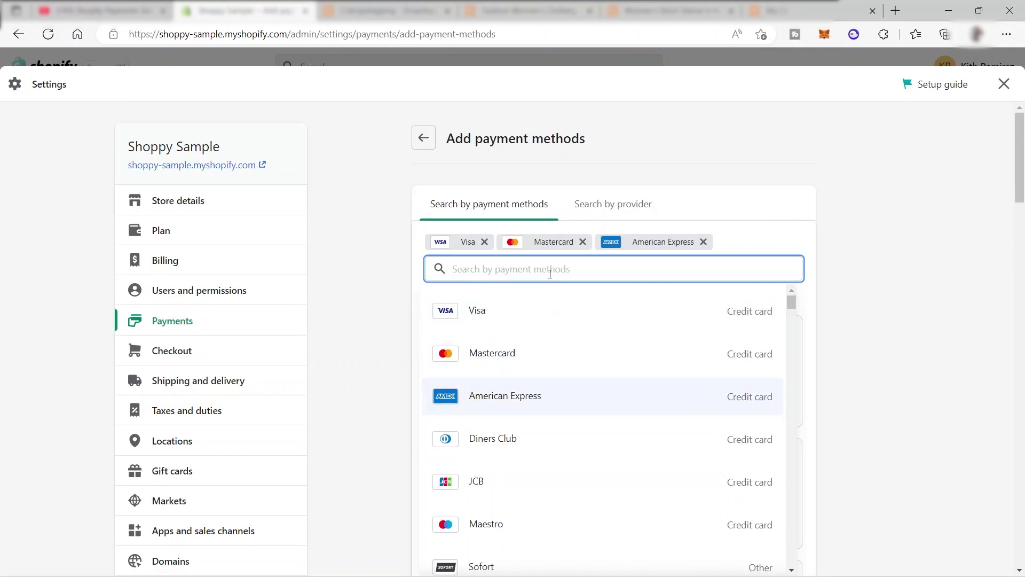
{"action": "left_click", "coordinate": [790, 241]}
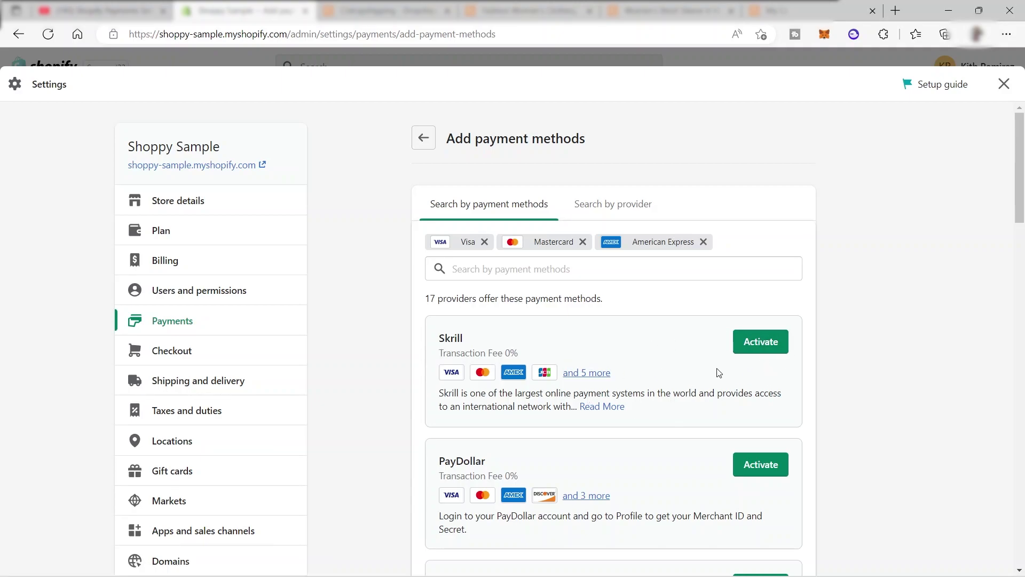
{"action": "scroll", "coordinate": [701, 360], "scroll_direction": "down", "scroll_amount": 3}
{"action": "scroll", "coordinate": [701, 360], "scroll_direction": "up", "scroll_amount": 3}
Step: Clear the American Express, Mastercard and Visa selections, and search for and select Paymaya to list its providers
{"action": "left_click", "coordinate": [703, 242]}
{"action": "left_click", "coordinate": [583, 241]}
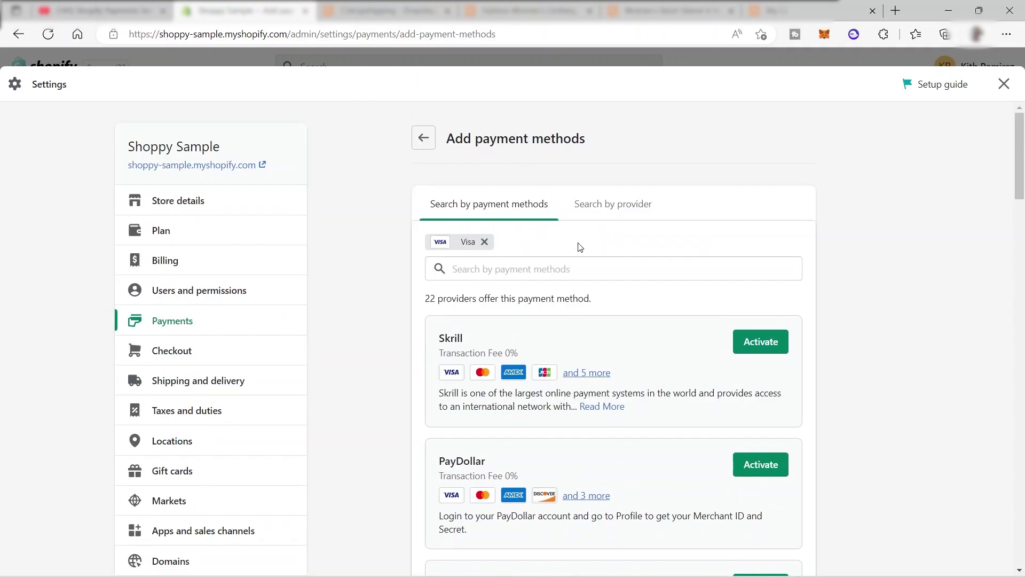
{"action": "left_click", "coordinate": [485, 243]}
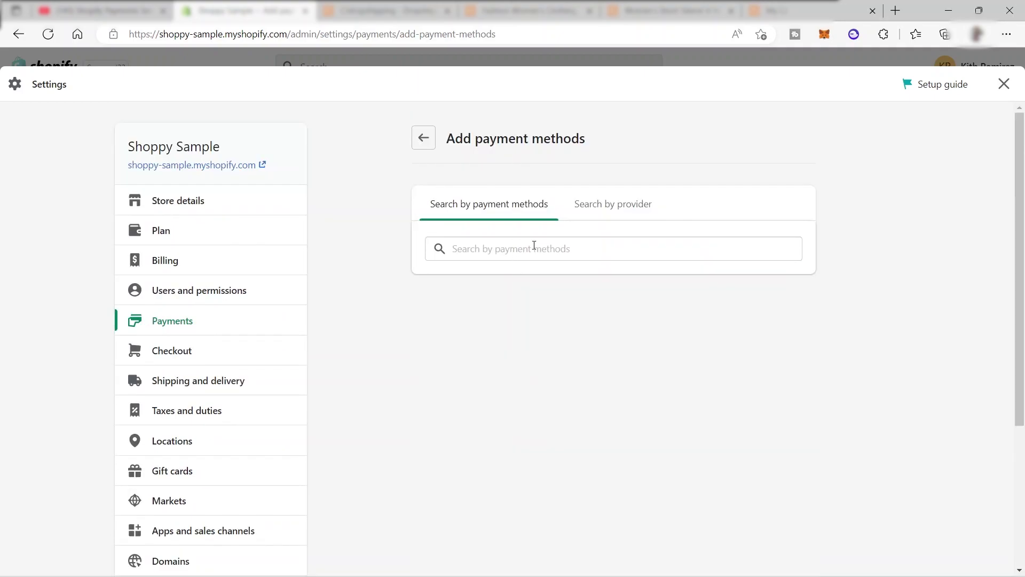
{"action": "left_click", "coordinate": [539, 256]}
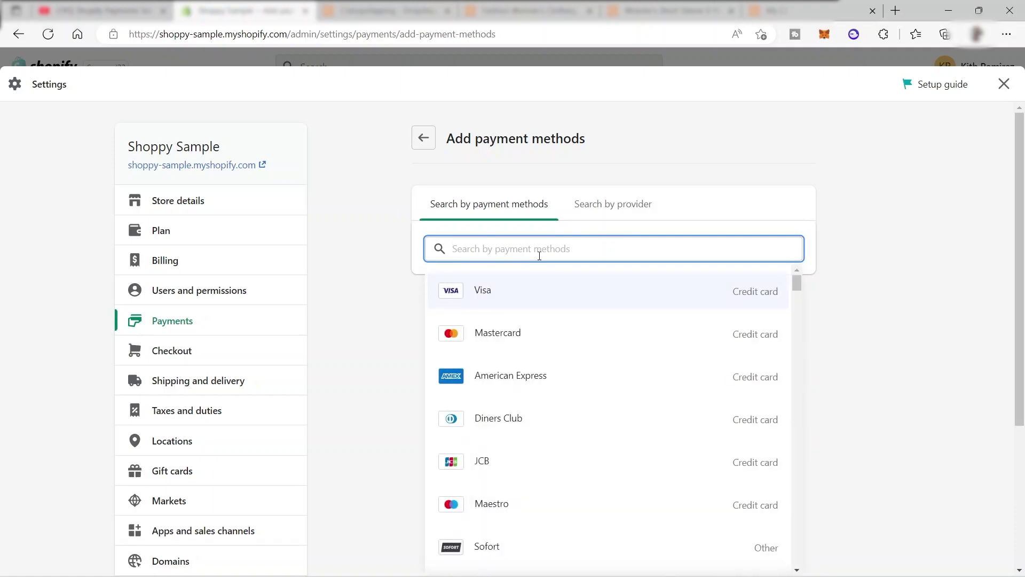
{"action": "type", "text": "paymaya"}
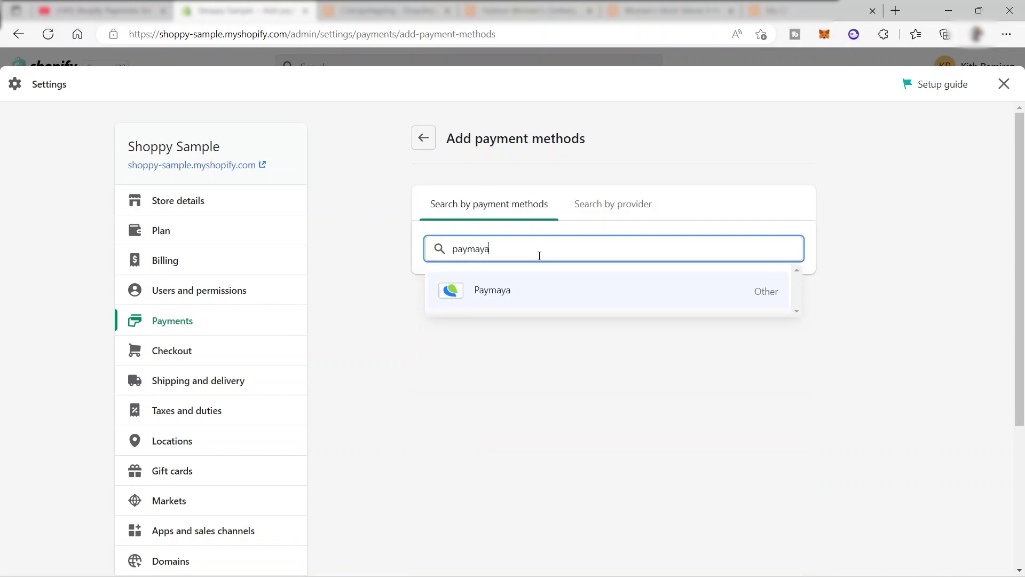
{"action": "left_click", "coordinate": [498, 295]}
{"action": "left_click", "coordinate": [731, 241]}
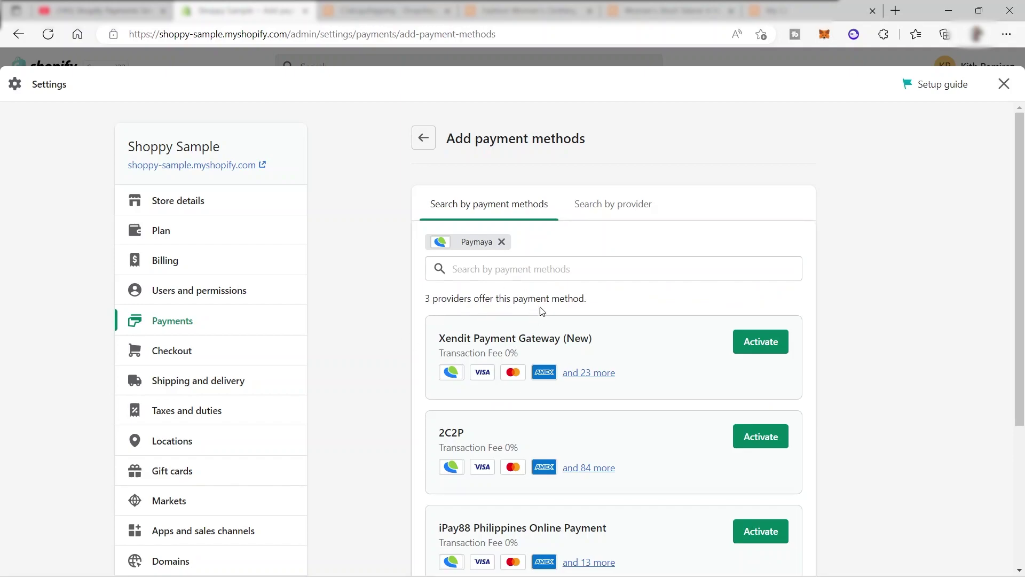
Step: Replace the Paymaya selection with Bitcoin and look through the providers that offer it
{"action": "left_click", "coordinate": [502, 241]}
{"action": "left_click", "coordinate": [509, 247]}
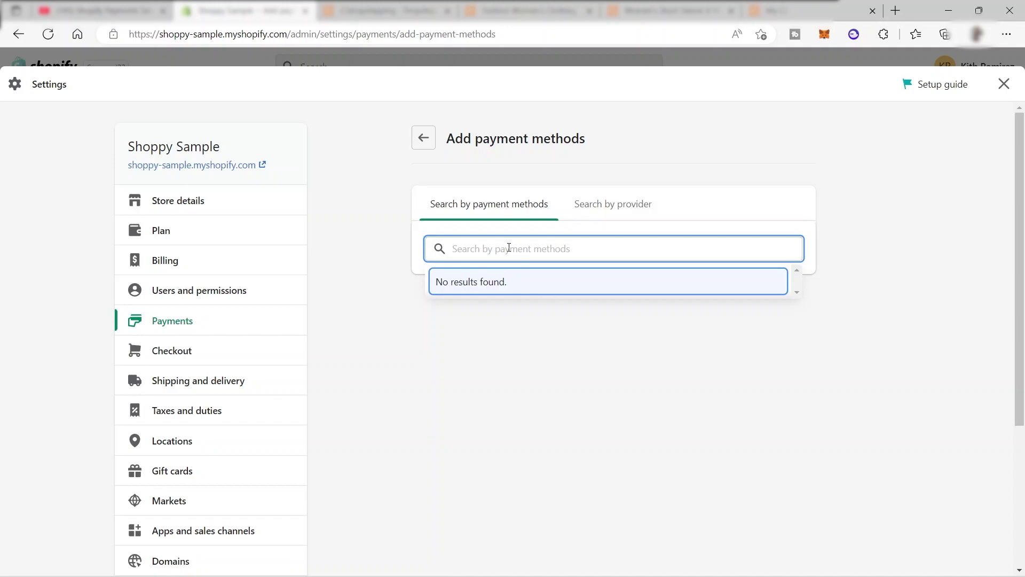
{"action": "type", "text": "bitcoin"}
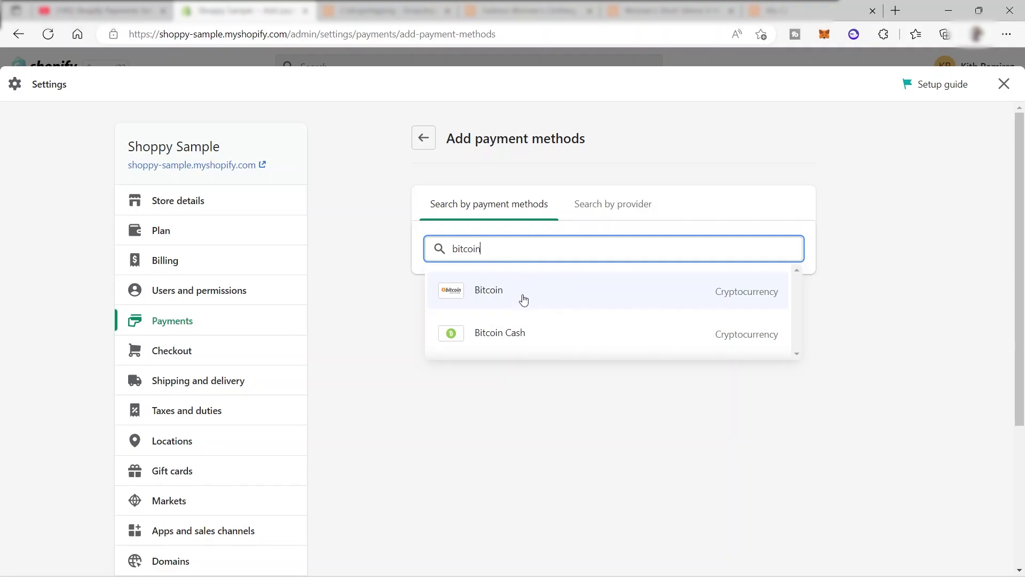
{"action": "left_click", "coordinate": [585, 297]}
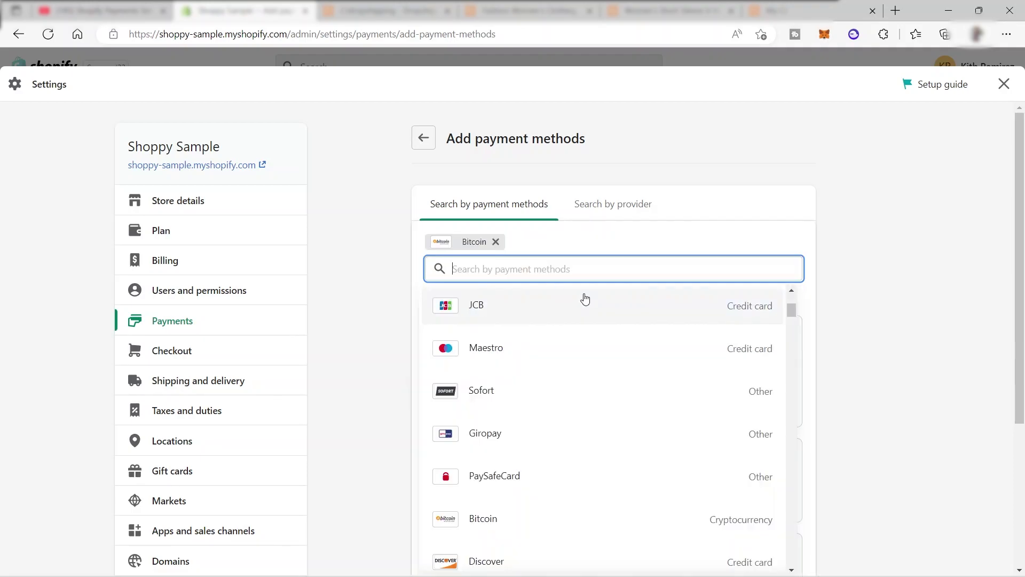
{"action": "left_click", "coordinate": [624, 238]}
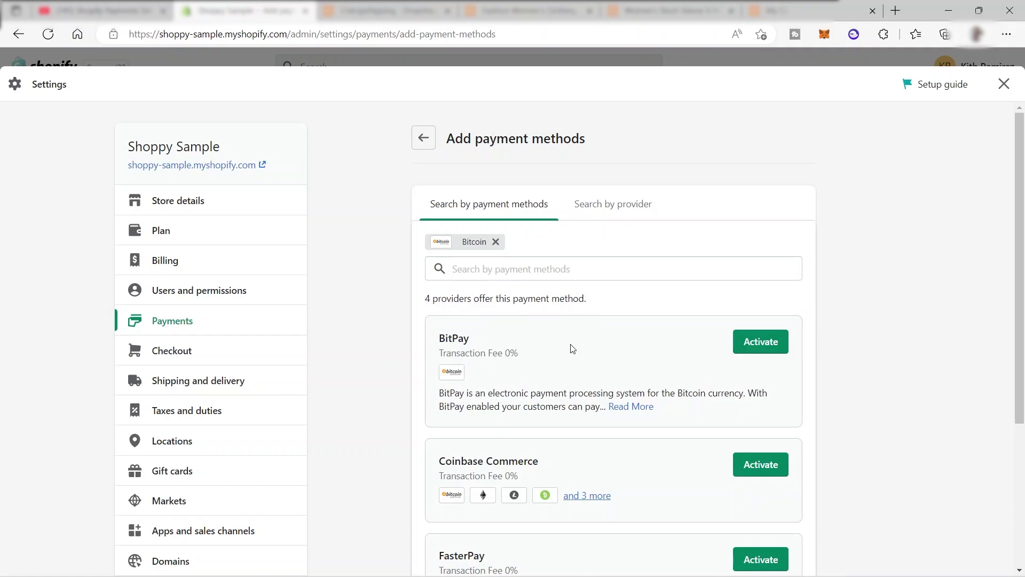
{"action": "scroll", "coordinate": [570, 348], "scroll_direction": "down", "scroll_amount": 1}
{"action": "scroll", "coordinate": [550, 400], "scroll_direction": "down", "scroll_amount": 3}
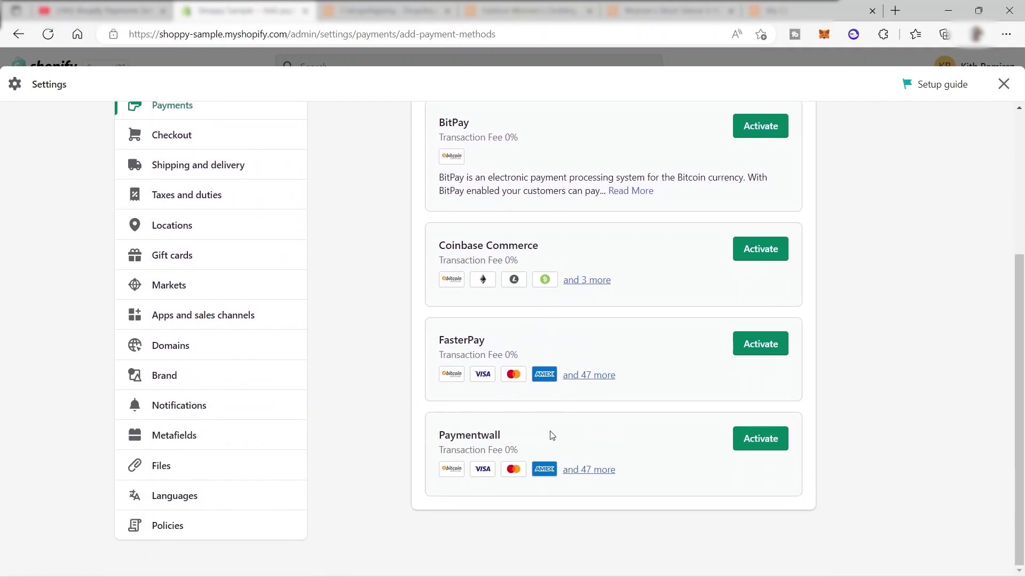
{"action": "scroll", "coordinate": [595, 428], "scroll_direction": "up", "scroll_amount": 4}
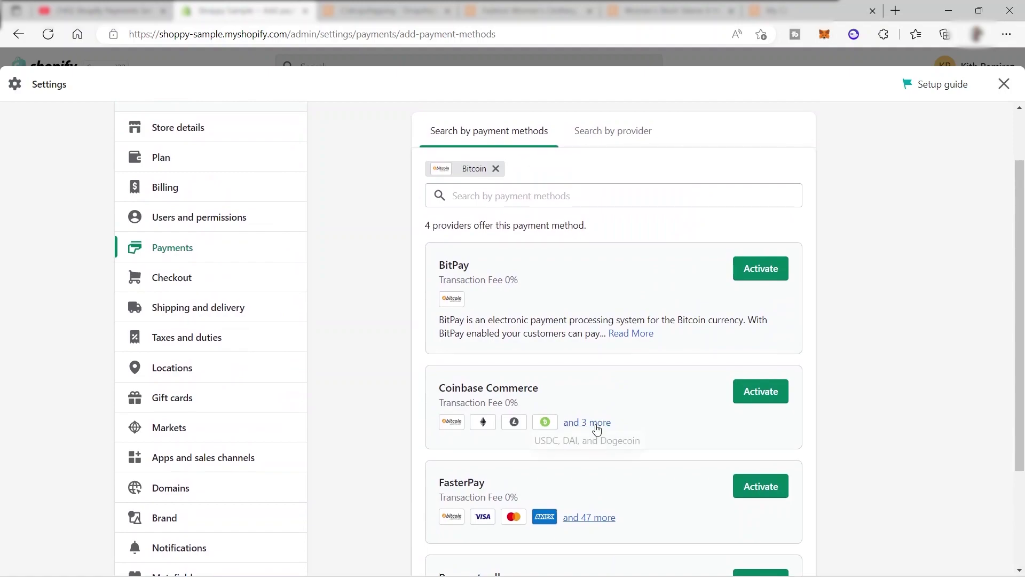